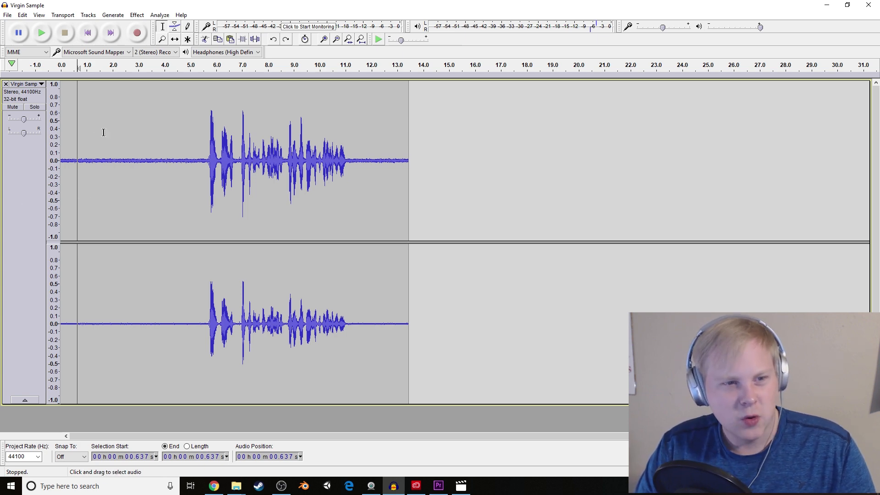
- Place the playback position at about 3.2 s in the track and play the original recording
click(179, 132)
click(143, 130)
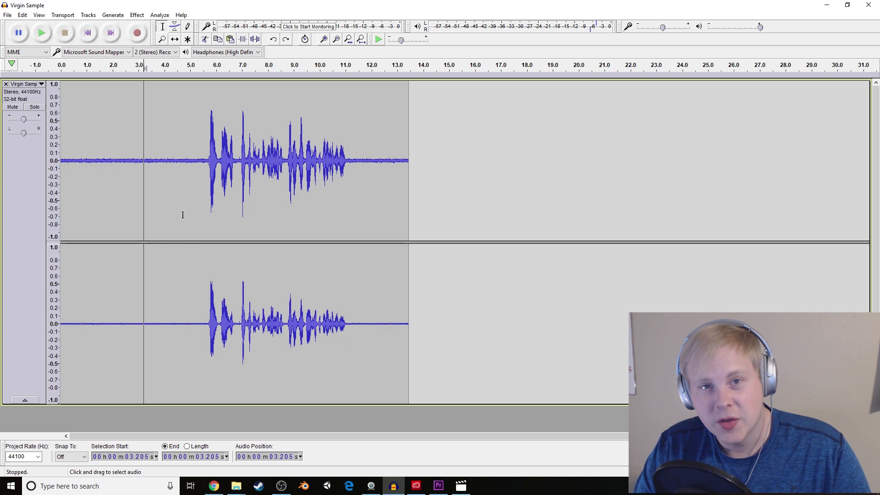
click(50, 36)
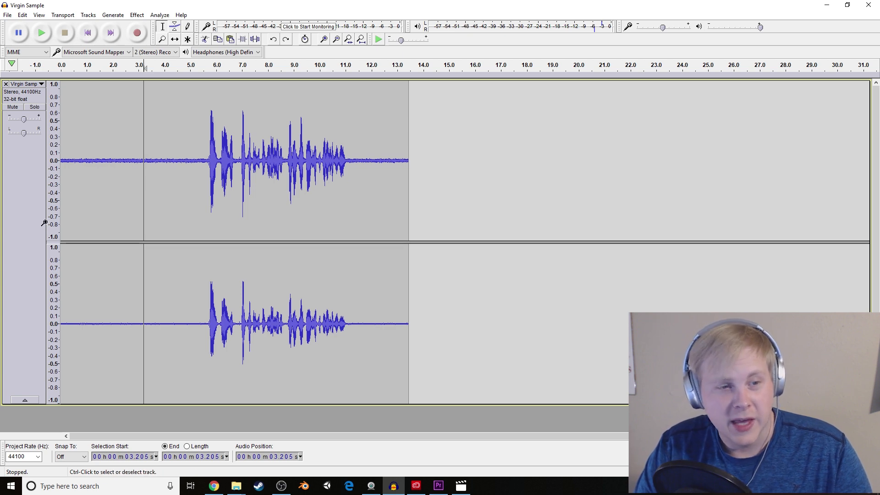
click(88, 189)
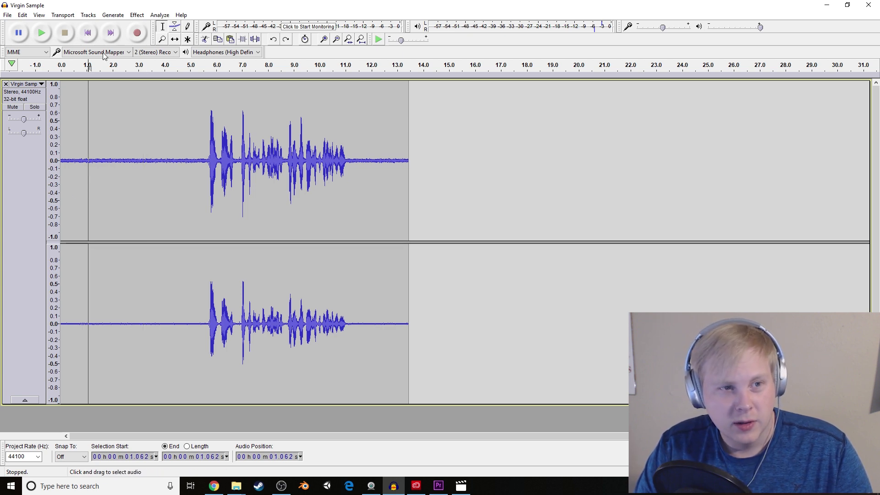
click(137, 15)
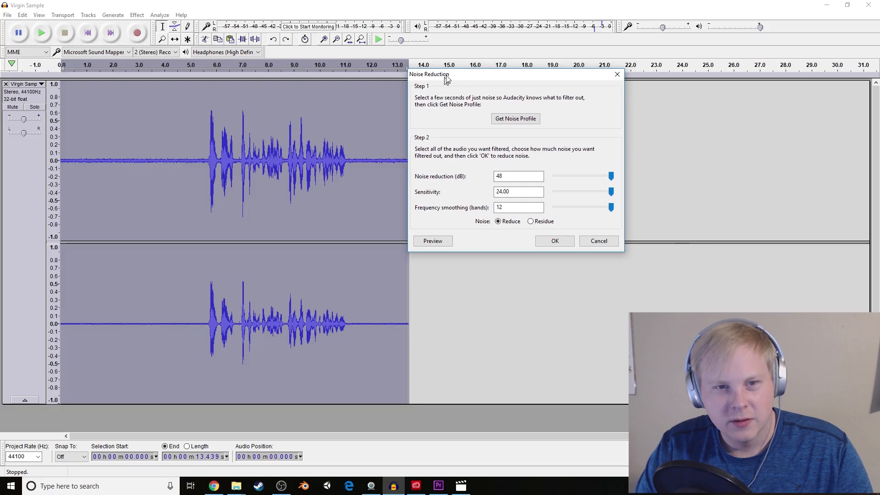
drag(448, 77, 448, 69)
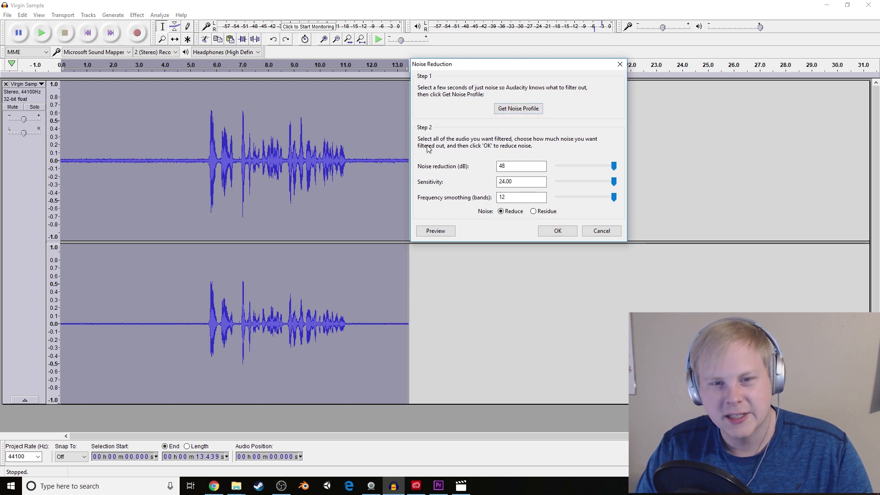
drag(470, 68, 519, 83)
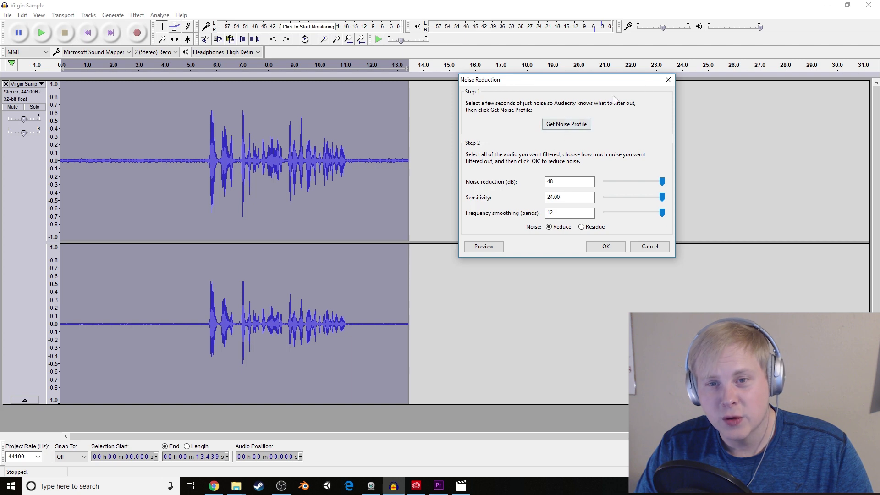
click(668, 80)
click(541, 175)
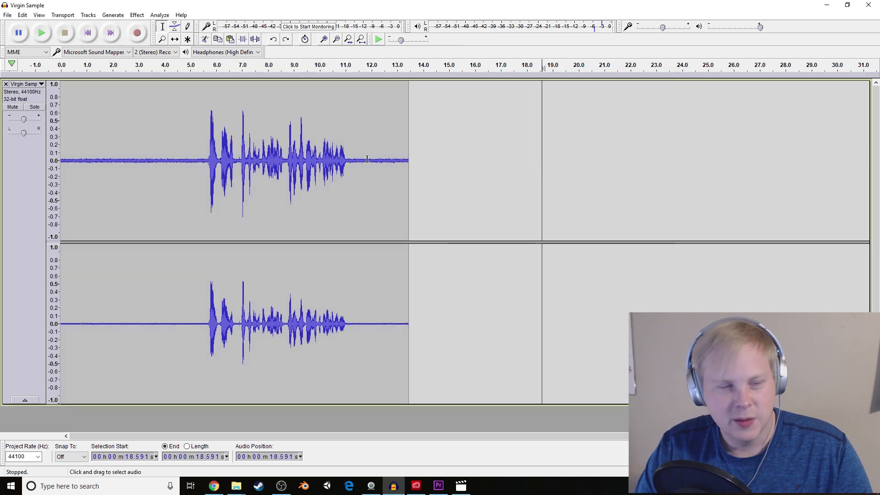
- Select the speech-free stretch from about 0.27 s to 5.12 s and capture it as the Noise Reduction noise profile
click(79, 122)
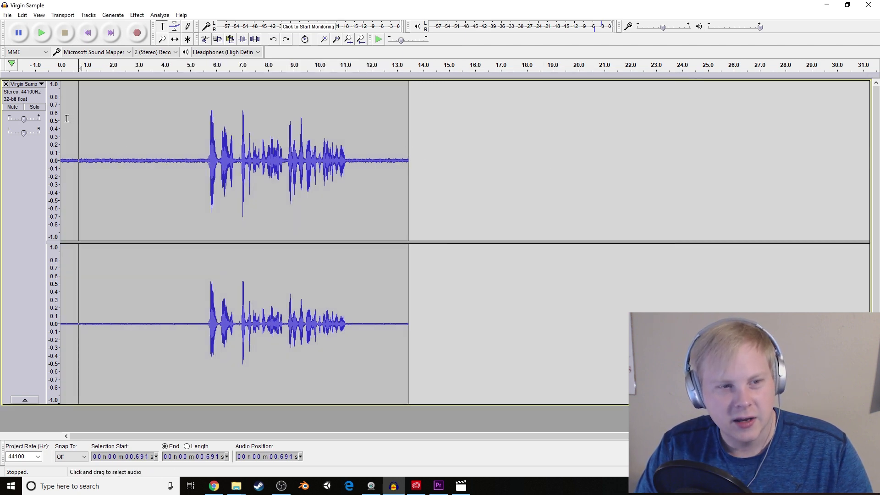
drag(68, 118, 192, 116)
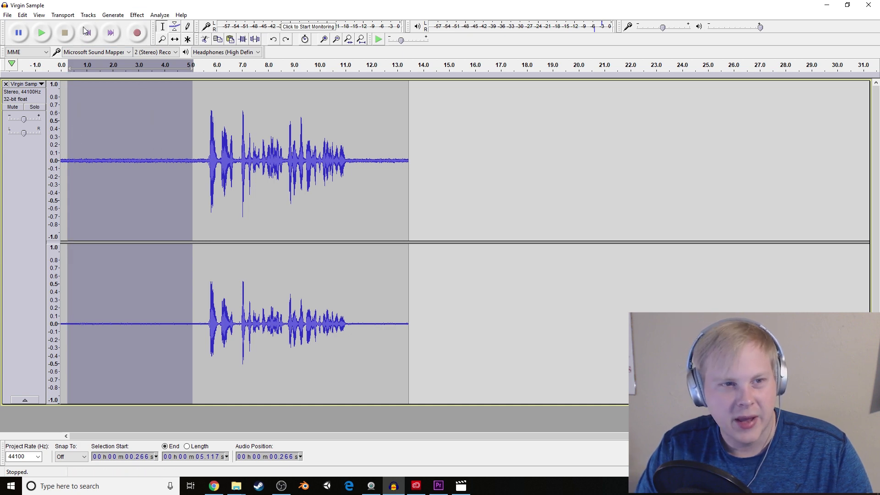
click(137, 15)
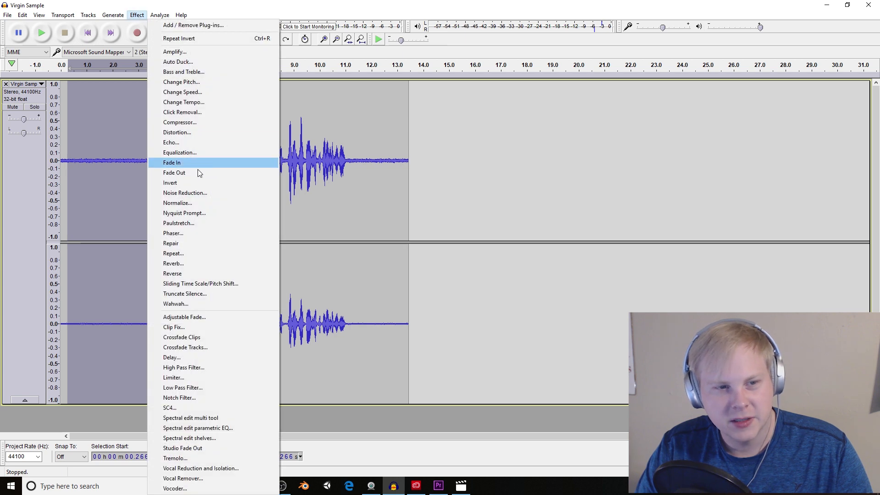
click(185, 193)
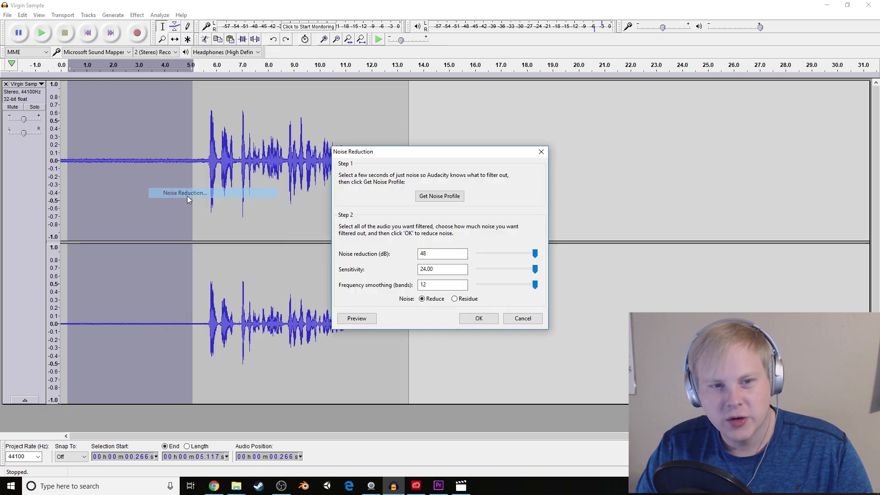
click(438, 203)
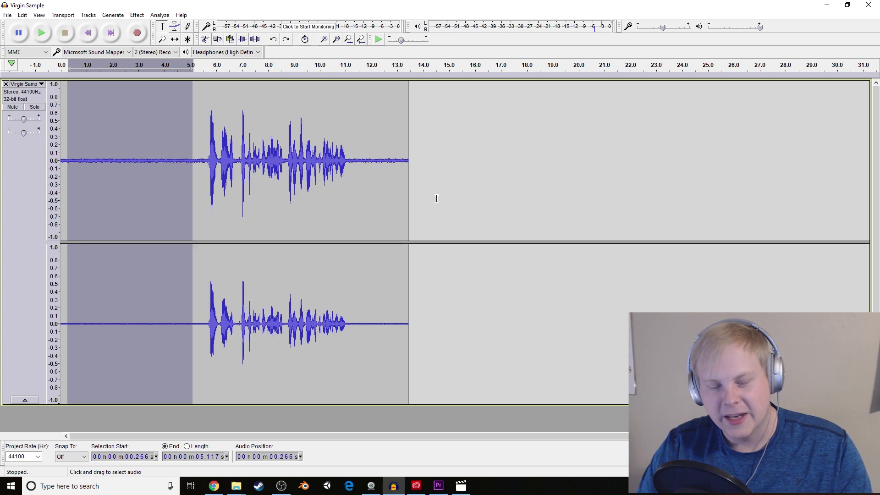
- Select the whole track and set Noise Reduction to 12 dB, sensitivity 5.50 and frequency smoothing 3 bands
click(489, 182)
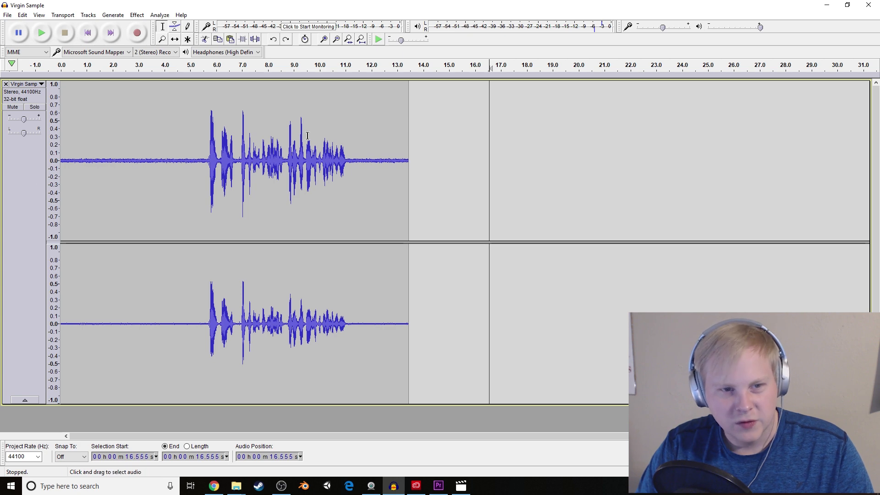
click(14, 186)
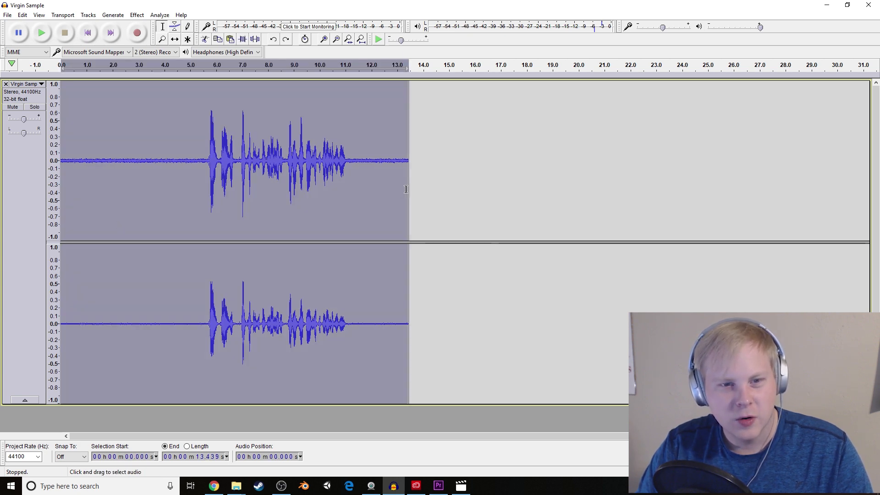
click(461, 178)
key(ctrl+a)
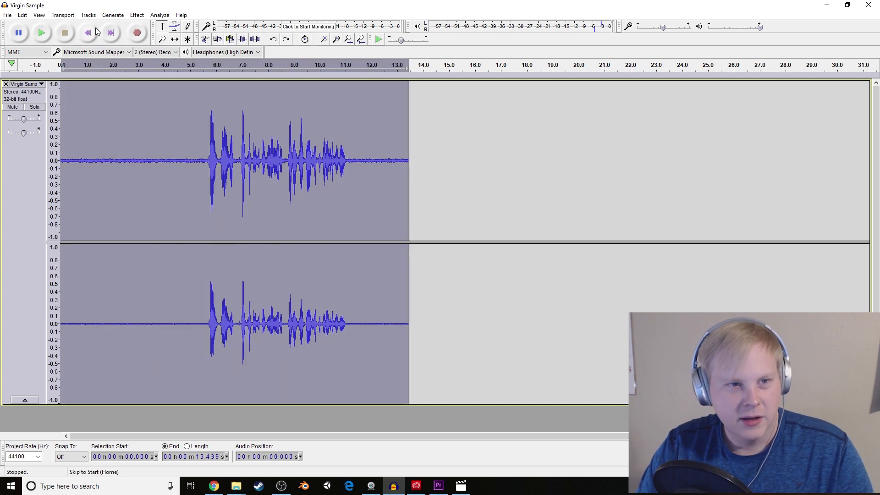
click(137, 15)
click(180, 193)
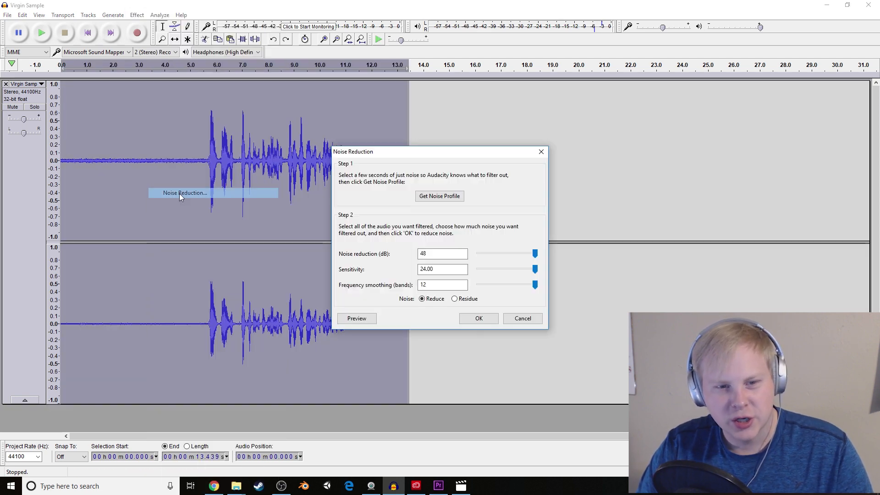
click(483, 255)
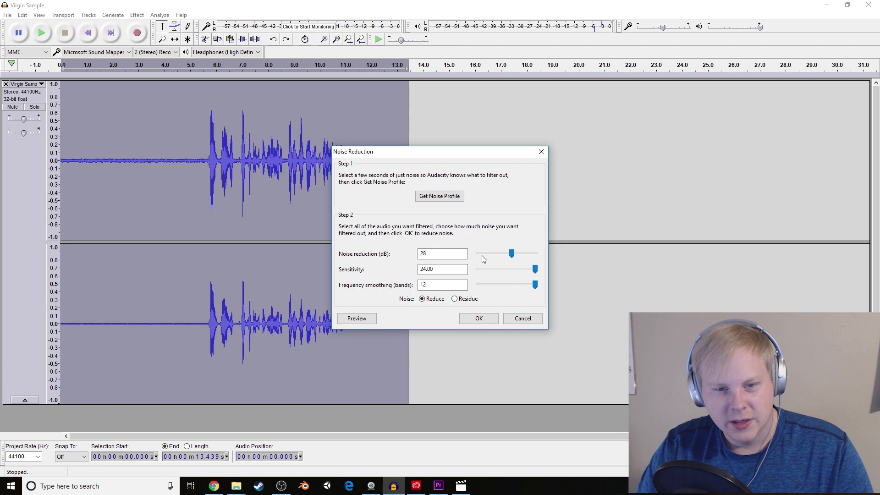
click(487, 269)
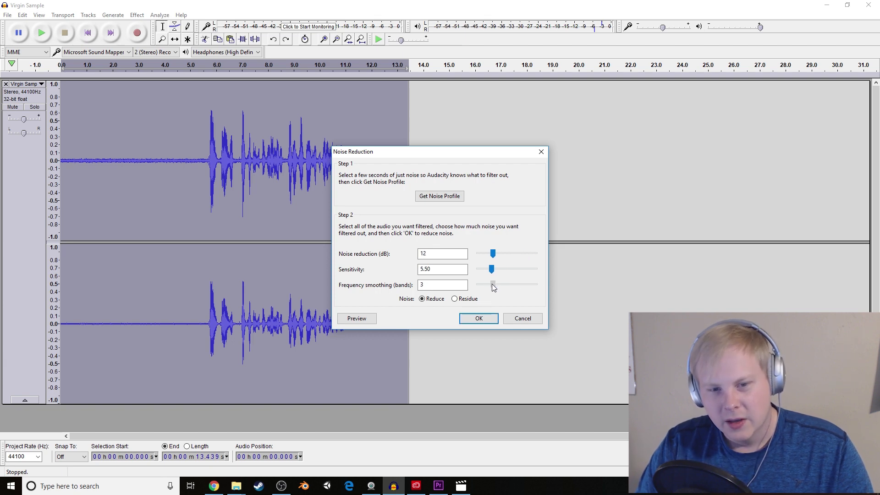
- Try Noise Reduction on the whole track with near-maximum reduction, sensitivity 24.00 and frequency smoothing 12 bands
drag(452, 153, 535, 70)
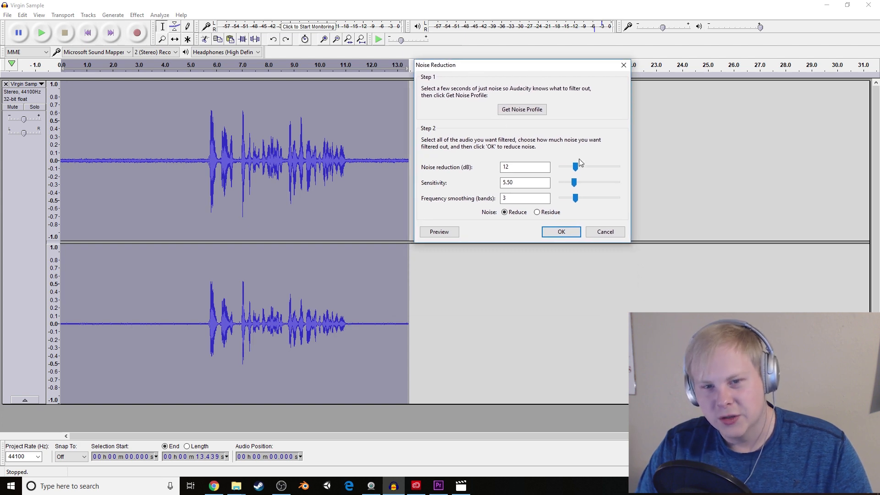
drag(575, 167, 617, 170)
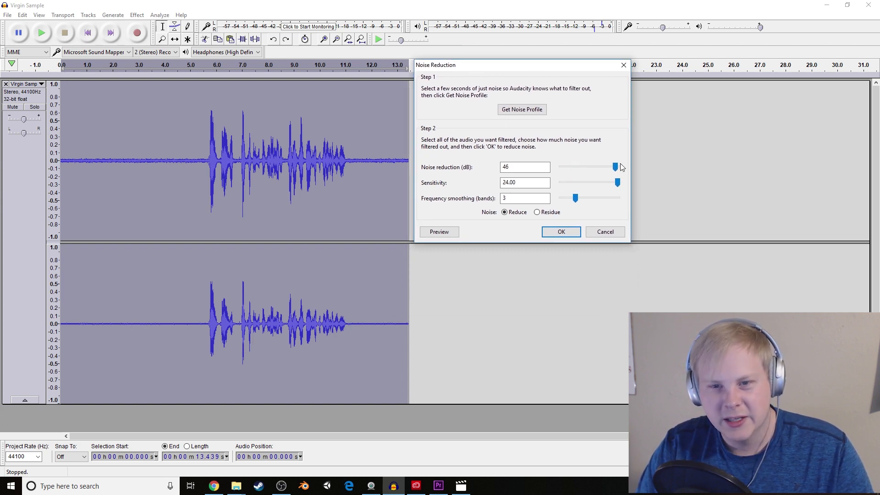
click(561, 232)
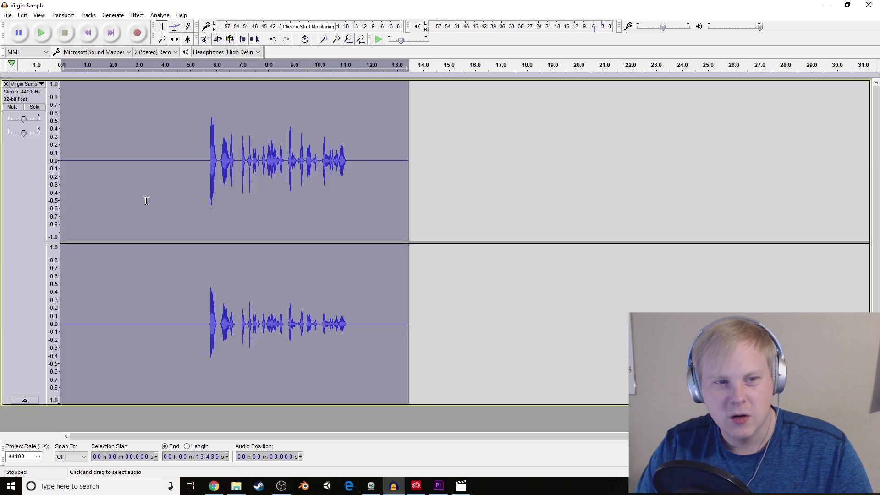
- Play the noise-reduced recording from about 3.3 s, before the speech begins
click(93, 161)
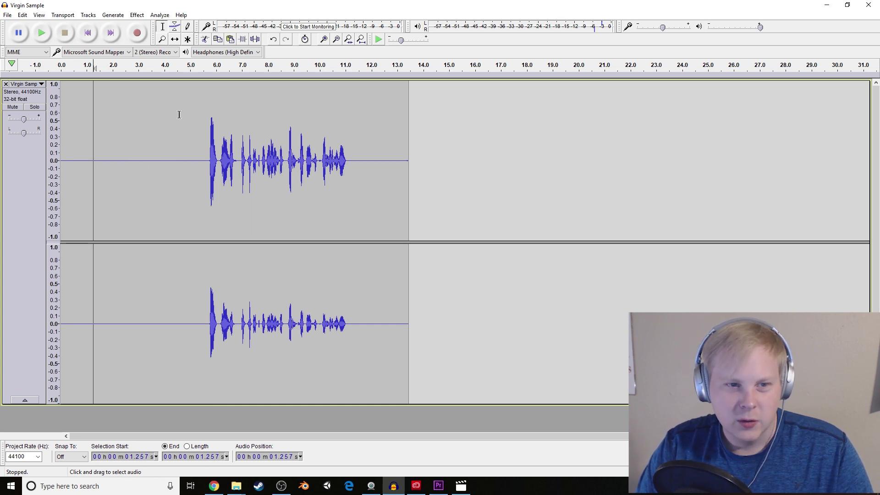
click(147, 112)
click(44, 37)
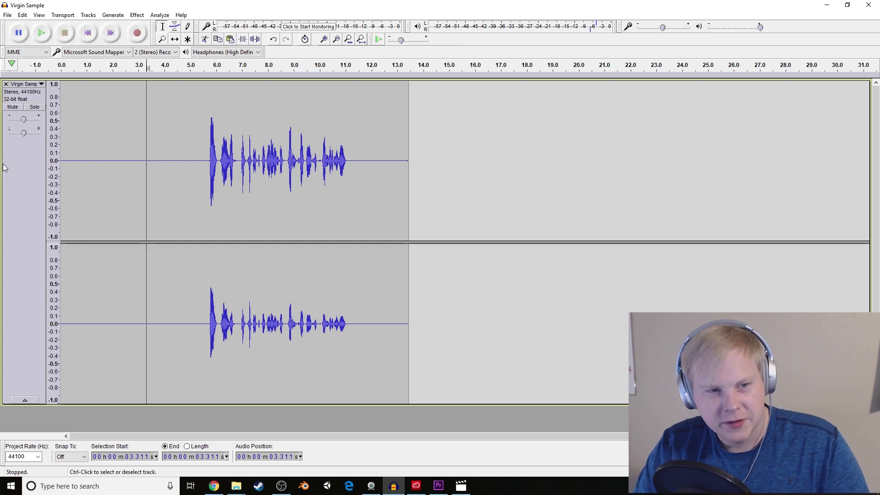
- Undo the strong noise reduction on the track and place the cursor at about 1.7 s
click(4, 167)
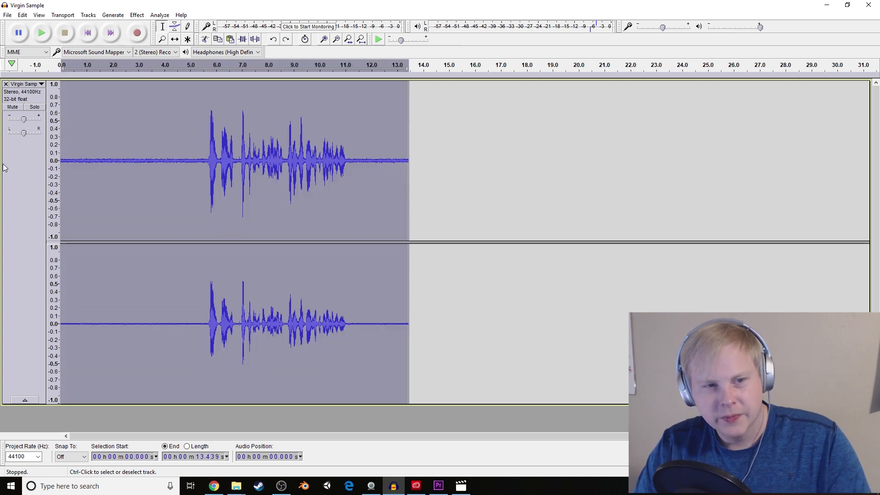
click(105, 167)
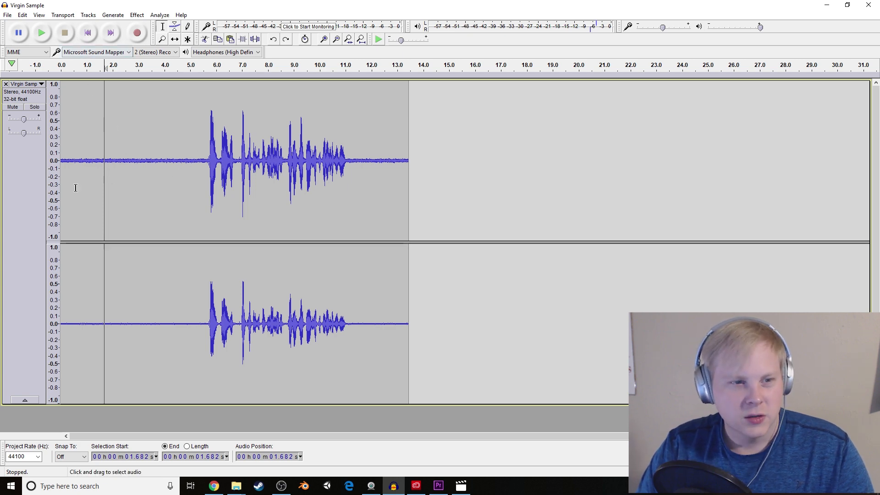
- Select the whole track and set Noise Reduction to 6 dB, sensitivity 4.00 and frequency smoothing 0 bands
click(23, 172)
click(137, 15)
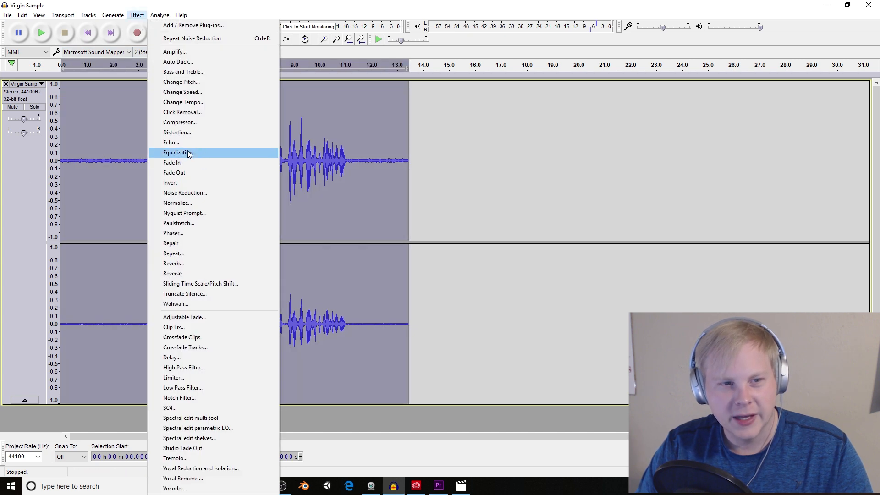
click(194, 193)
drag(412, 159, 494, 71)
click(570, 169)
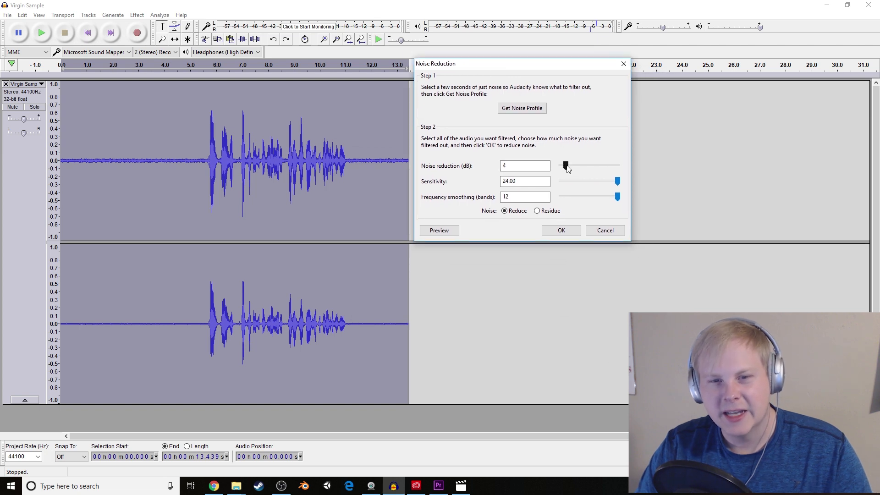
drag(618, 183, 570, 182)
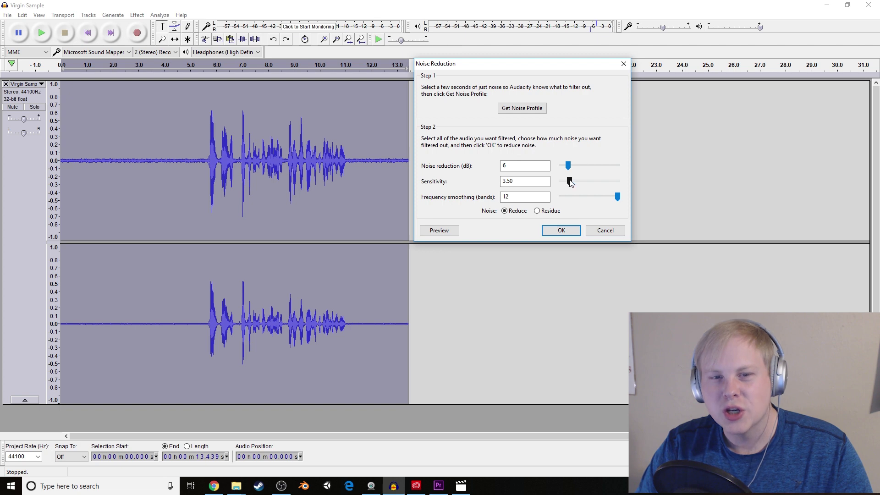
drag(612, 198, 583, 199)
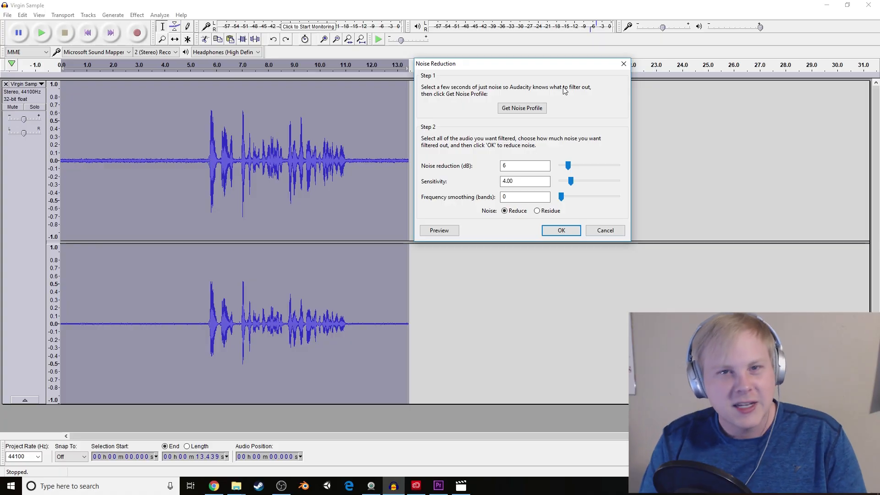
- Review the three Noise Reduction values and apply the effect to the whole selected track
drag(497, 62, 487, 30)
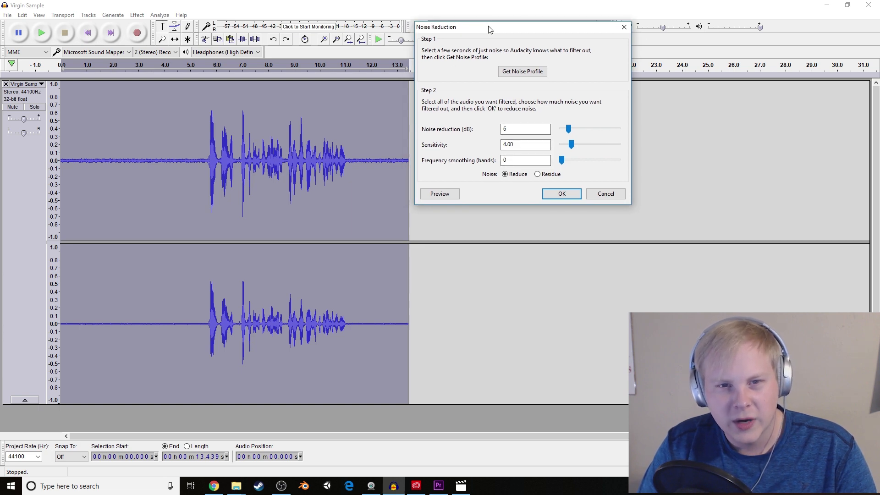
drag(489, 27, 487, 26)
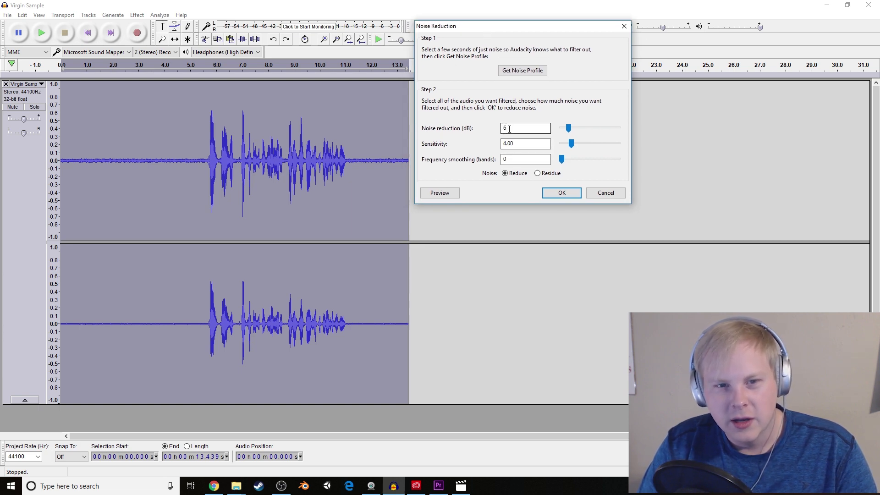
drag(511, 128, 479, 133)
key(Tab)
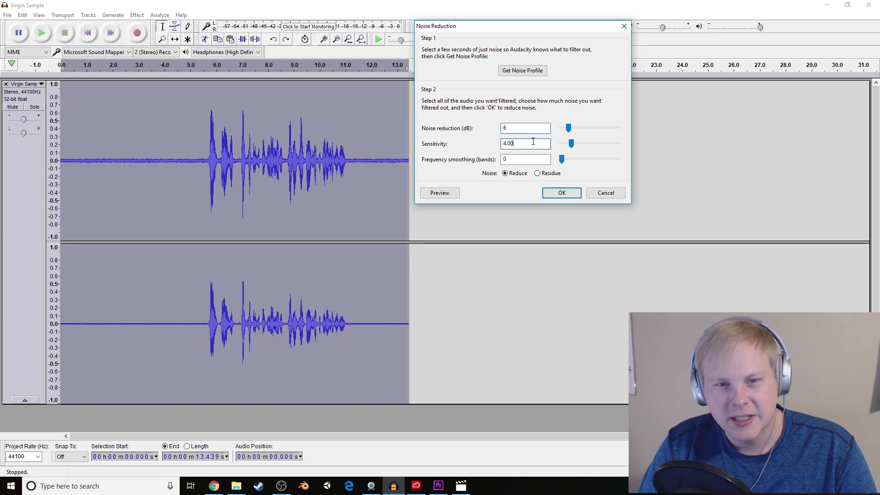
key(Tab)
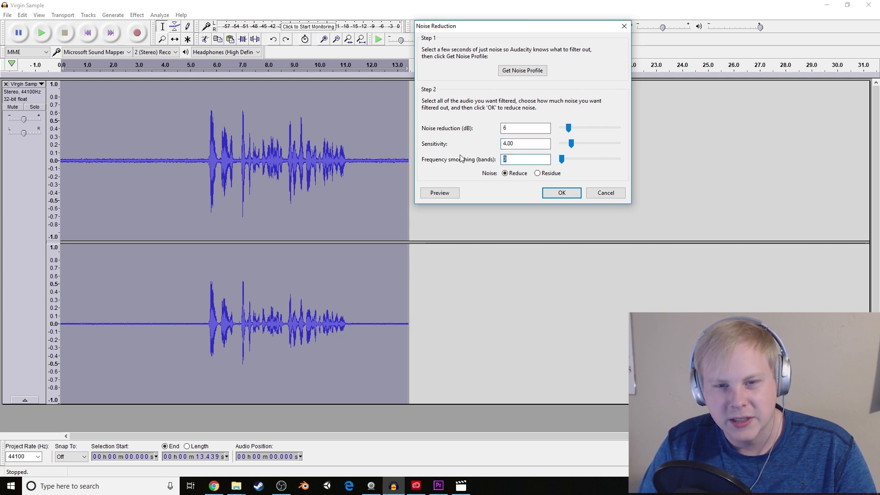
drag(501, 26, 502, 40)
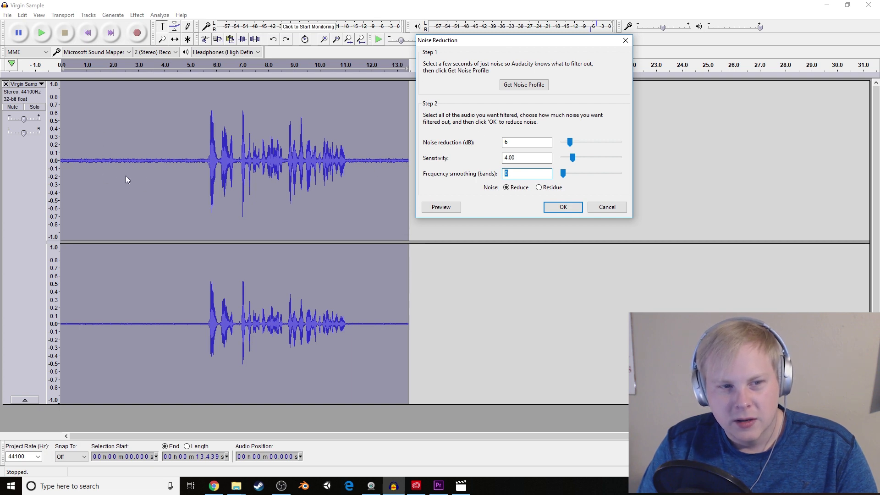
click(563, 206)
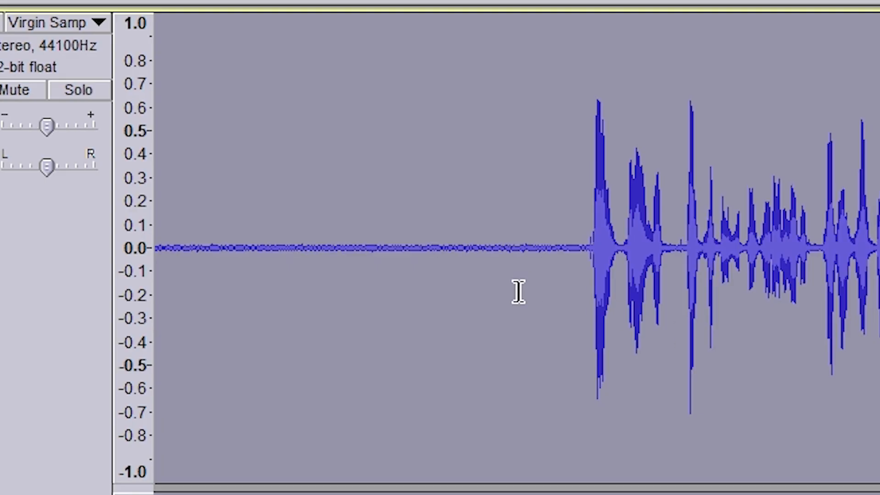
- Place the cursor at about 2.3 s, play the recording's quiet opening section and stop playback
click(330, 107)
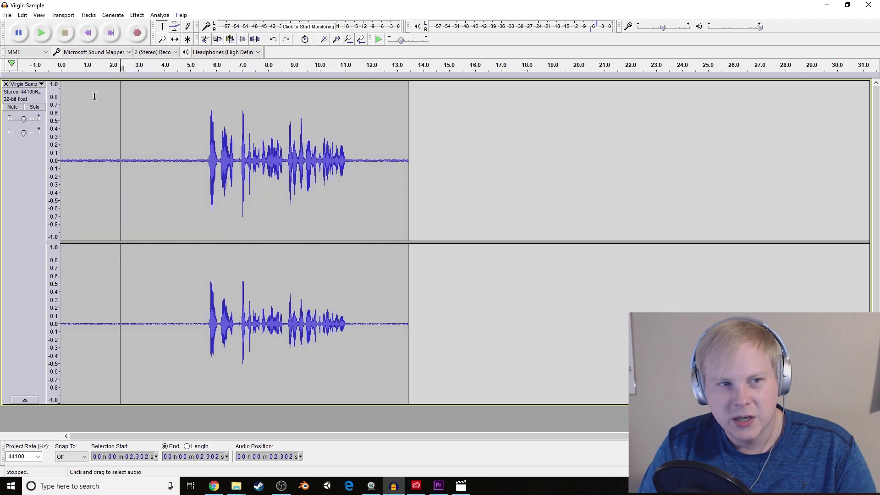
click(42, 35)
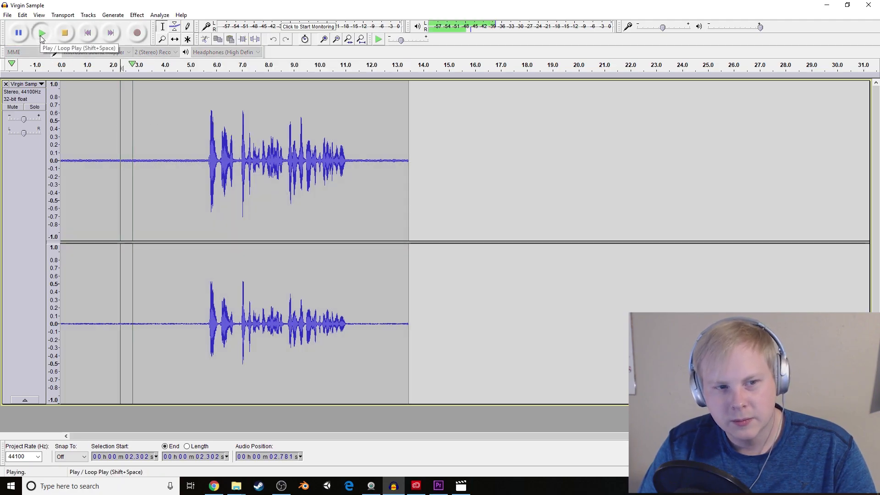
click(71, 40)
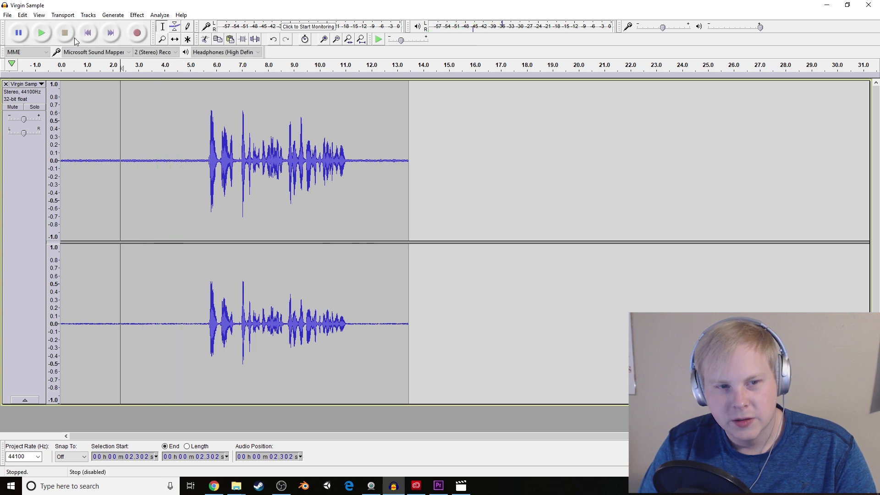
- Select the whole track and apply a second pass of Noise Reduction to it
click(23, 189)
click(137, 14)
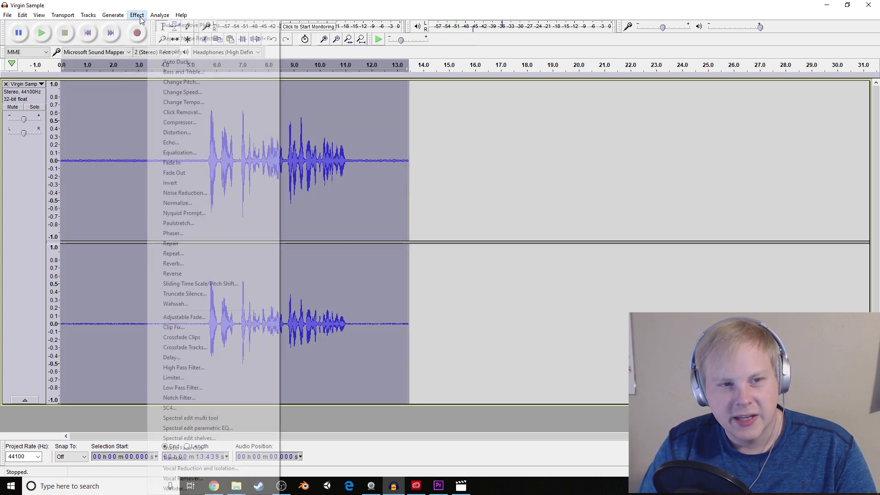
click(185, 193)
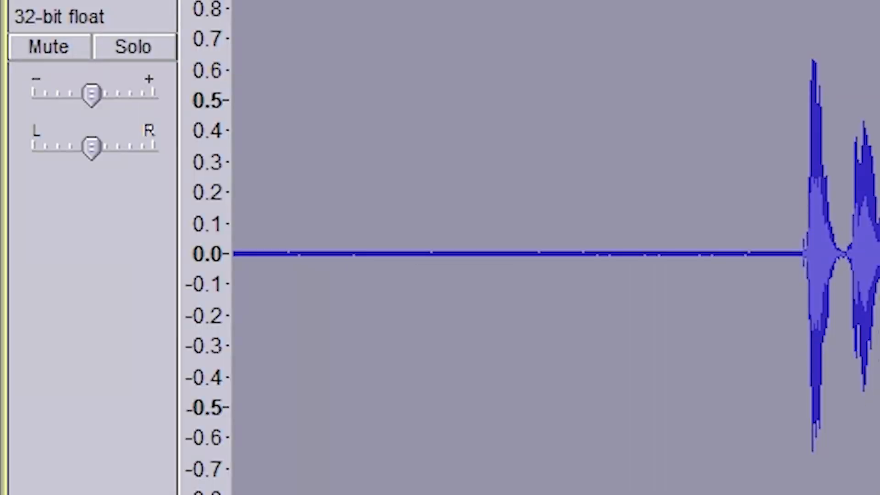
- Play the noise-reduced recording from about 2.2 s and stop before the speech begins
click(442, 45)
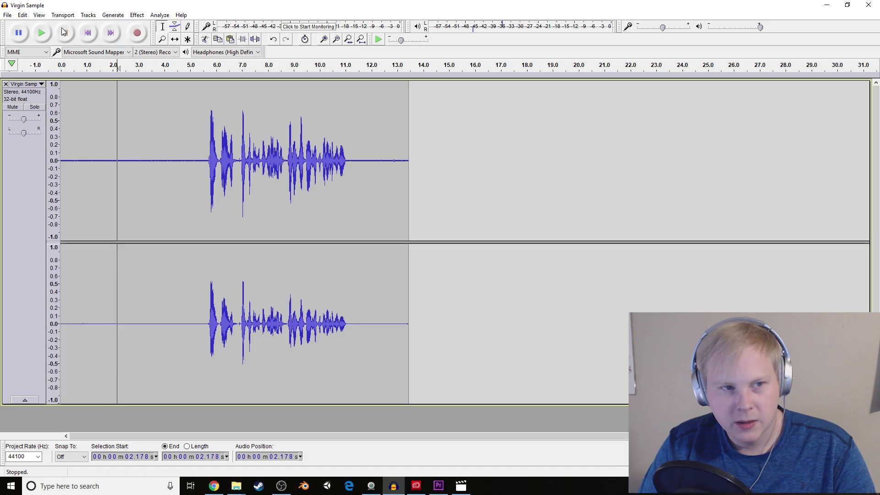
key(space)
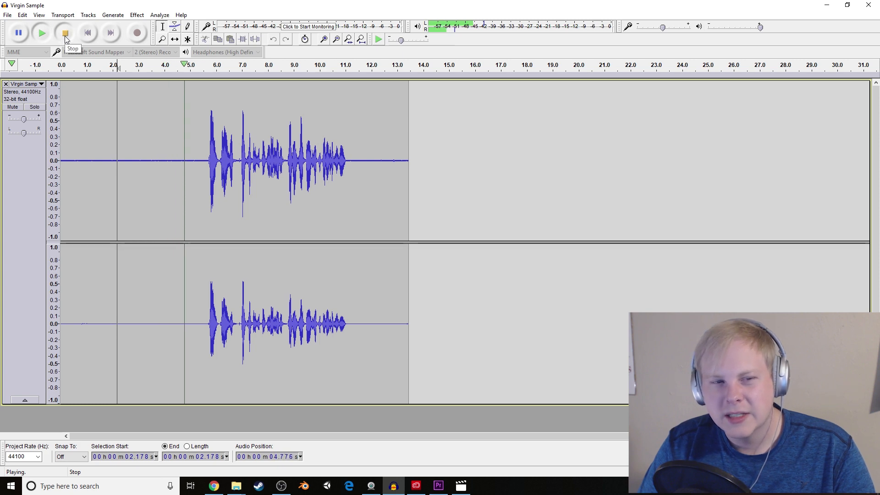
click(65, 37)
- Apply a third pass of Noise Reduction to the whole track with 6 dB, sensitivity 4.00 and frequency smoothing 0 bands
click(16, 189)
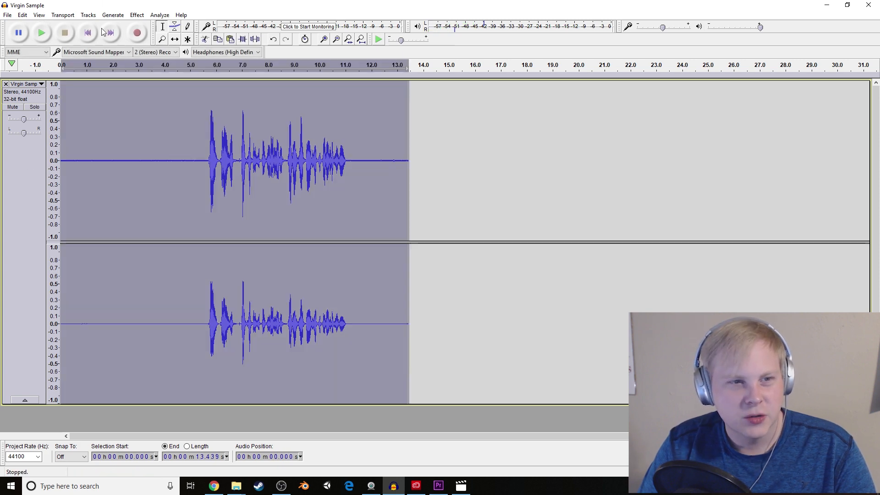
click(137, 16)
click(174, 192)
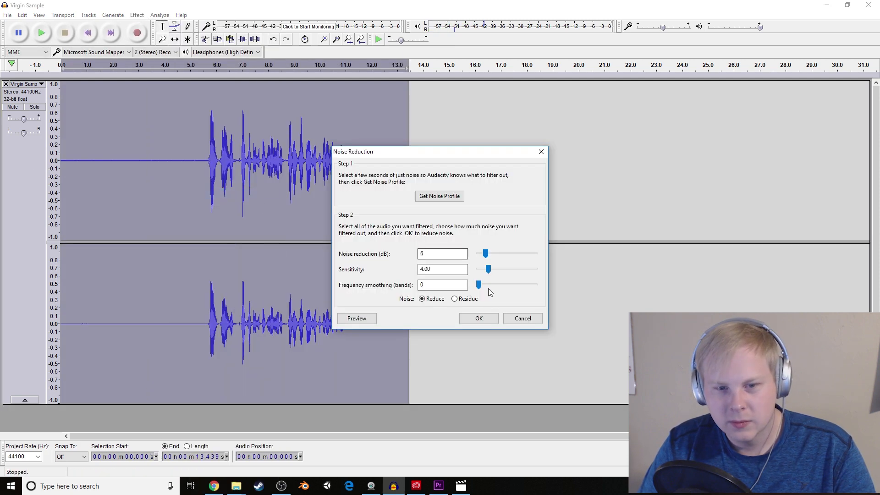
click(479, 319)
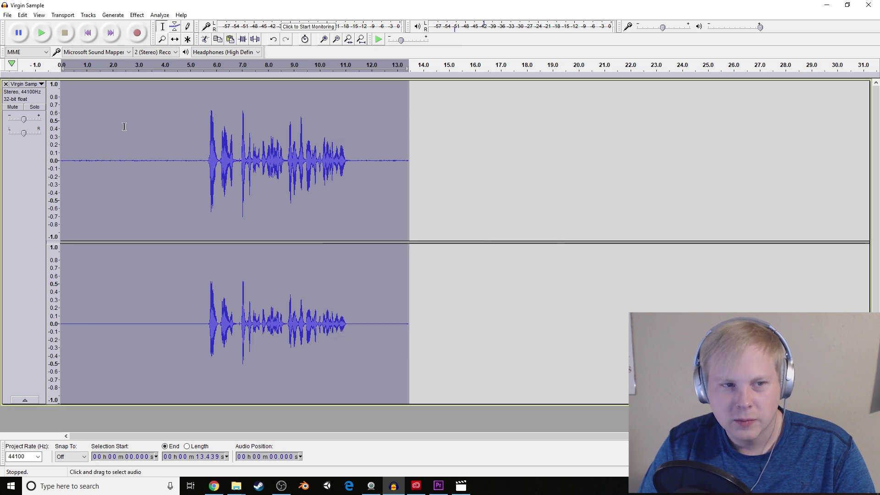
- Play the repeatedly noise-reduced recording from about 1.2 s into the speech and stop playback
click(92, 110)
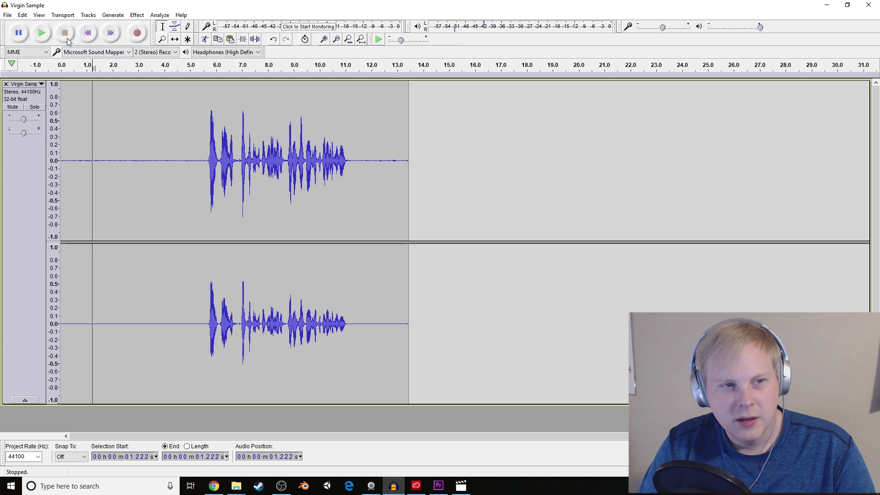
click(41, 33)
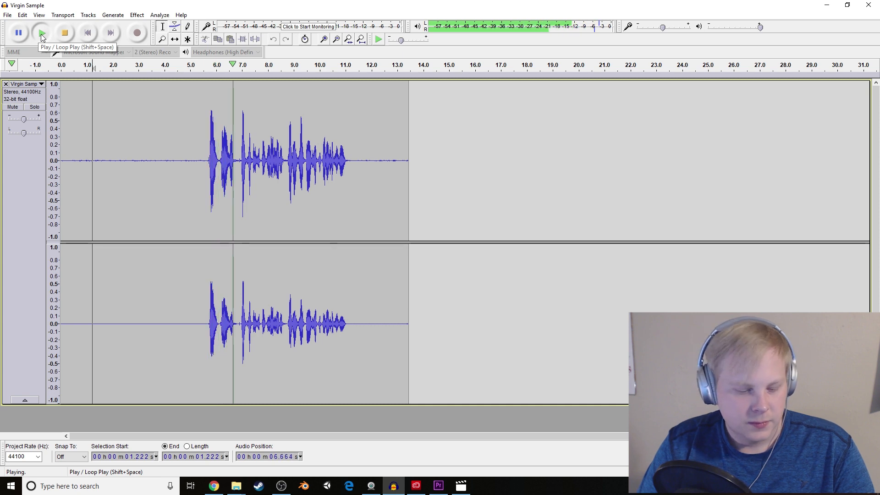
click(69, 36)
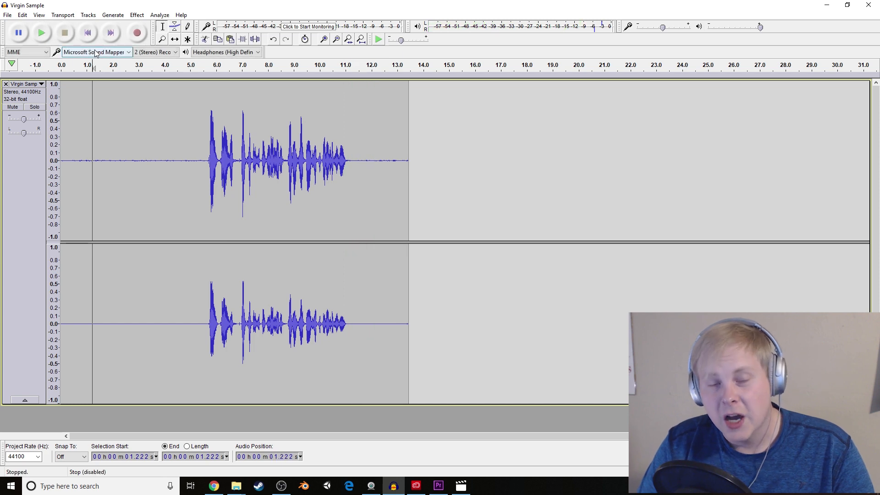
click(132, 110)
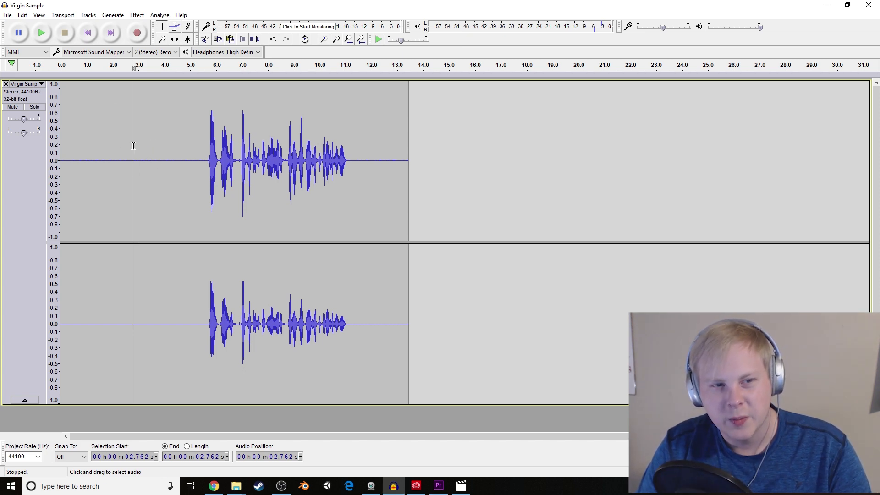
click(104, 115)
key(space)
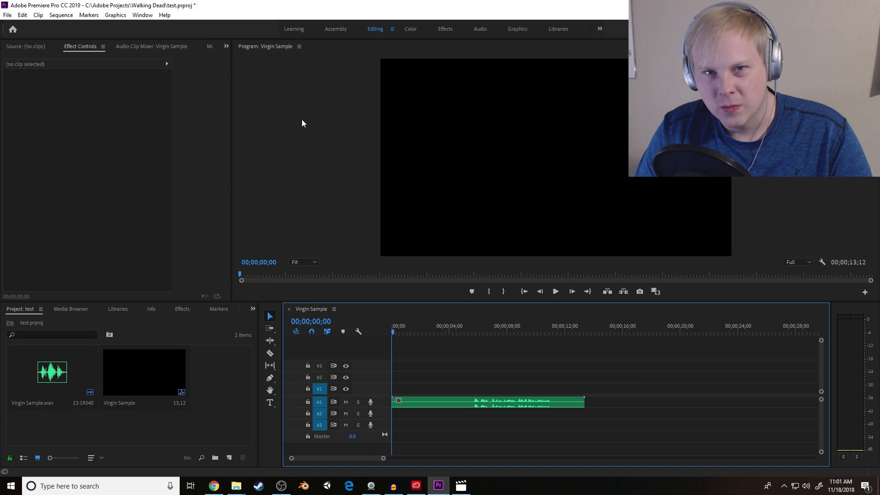
- In Premiere Pro, select the Virgin Sample.wav clip, play it from 00;00;04;03 and return the playhead to 00;00;00;14
key(ctrl+a)
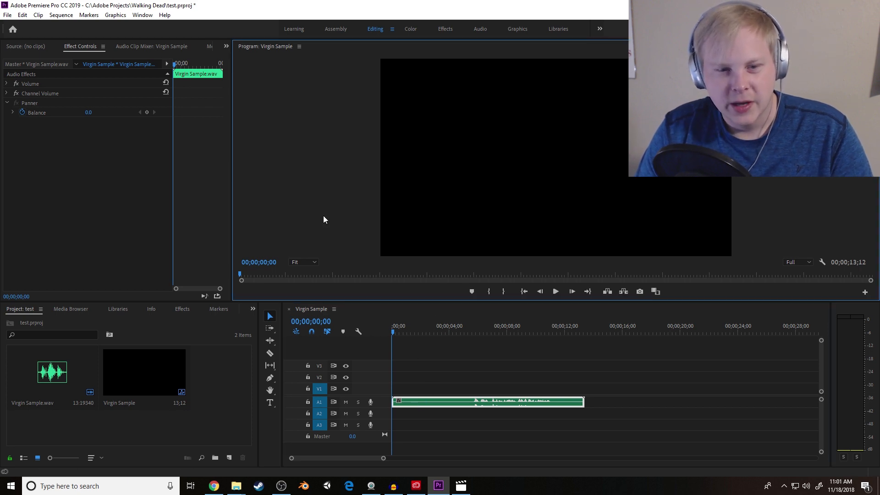
click(447, 332)
mouse_move(447, 331)
mouse_down()
mouse_move(475, 334)
mouse_move(452, 338)
mouse_up()
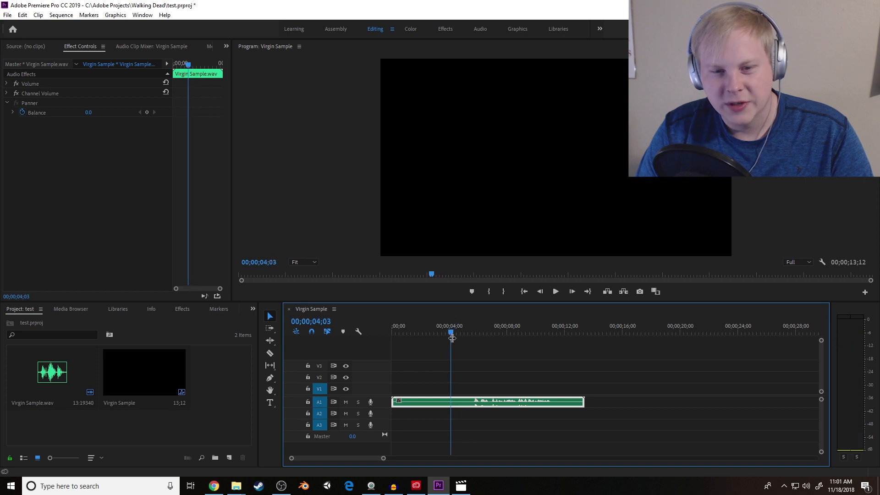
click(555, 293)
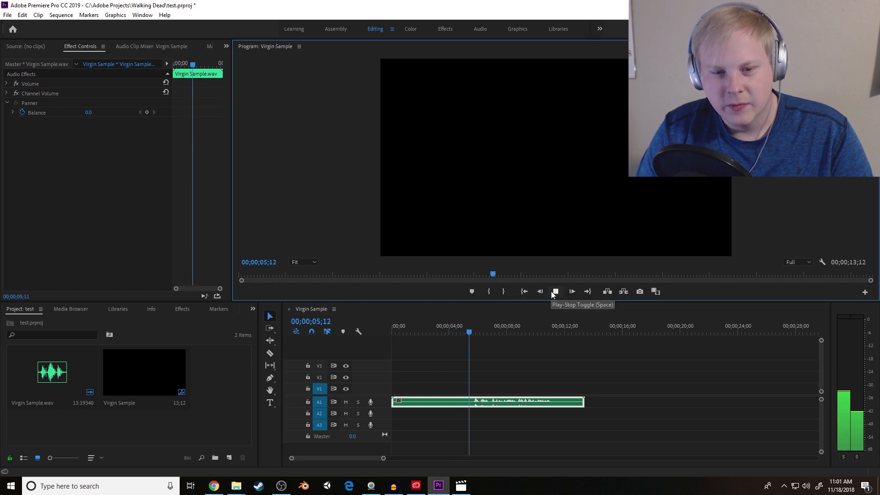
drag(469, 332, 397, 334)
- Duplicate the Virgin Sample.wav clip on track A1, placing the copy directly after the original
click(431, 412)
click(432, 401)
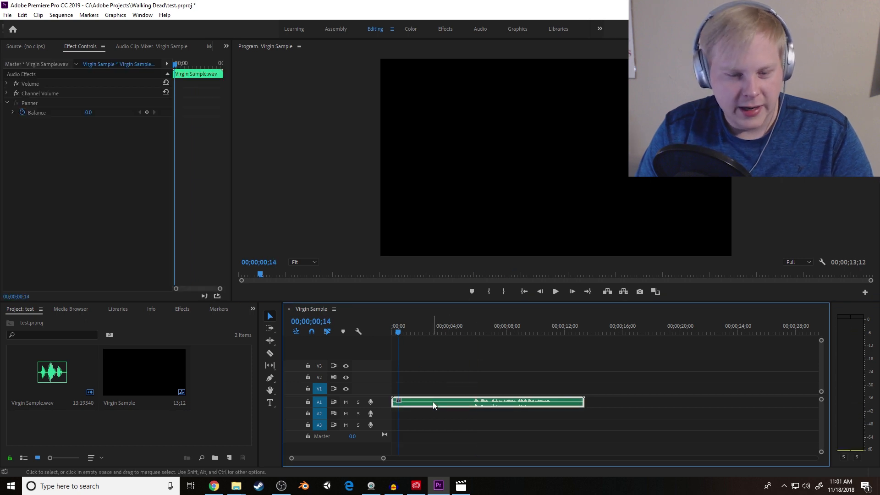
drag(433, 402, 593, 397)
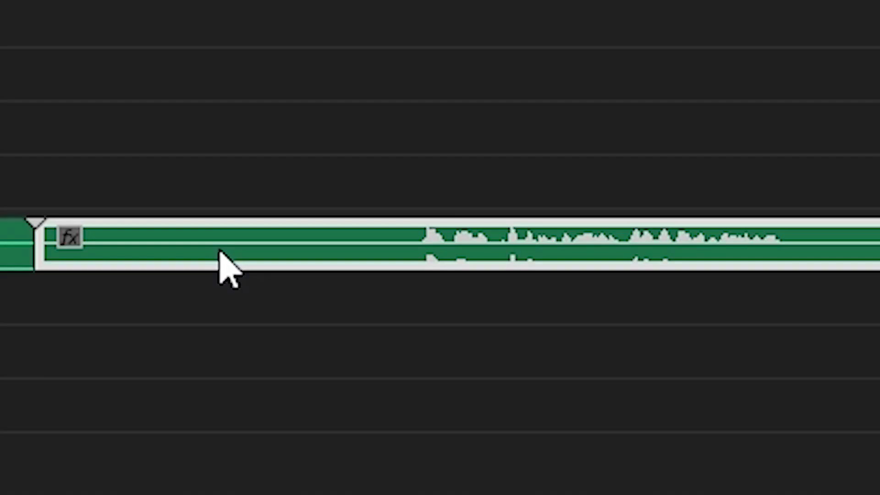
drag(622, 406, 621, 415)
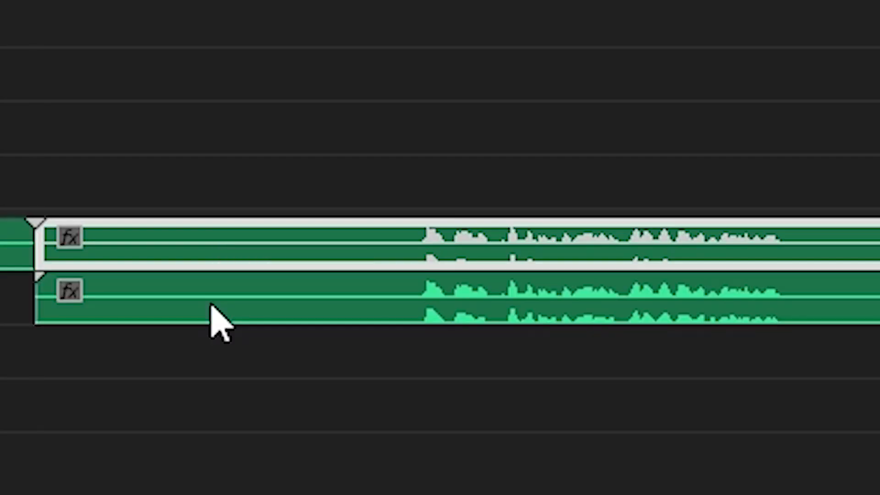
click(211, 305)
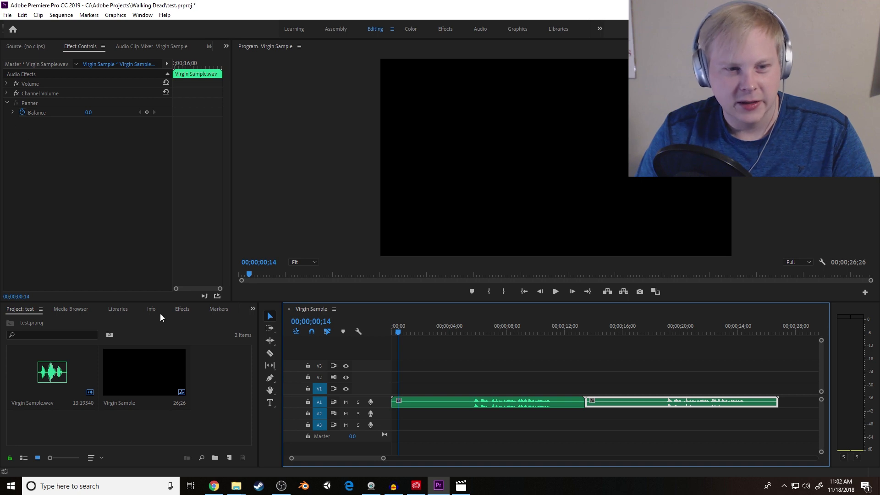
- Search the effects for "den" and apply the DeNoise audio effect to the second Virgin Sample.wav clip
click(182, 310)
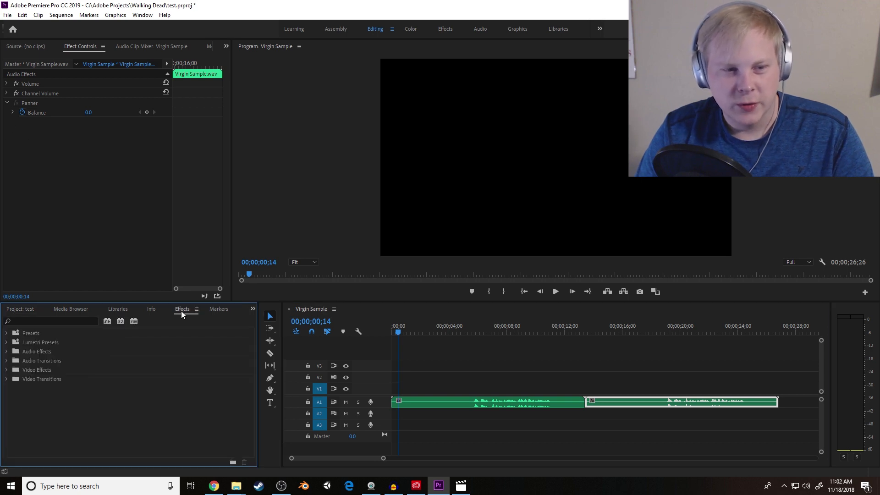
click(34, 322)
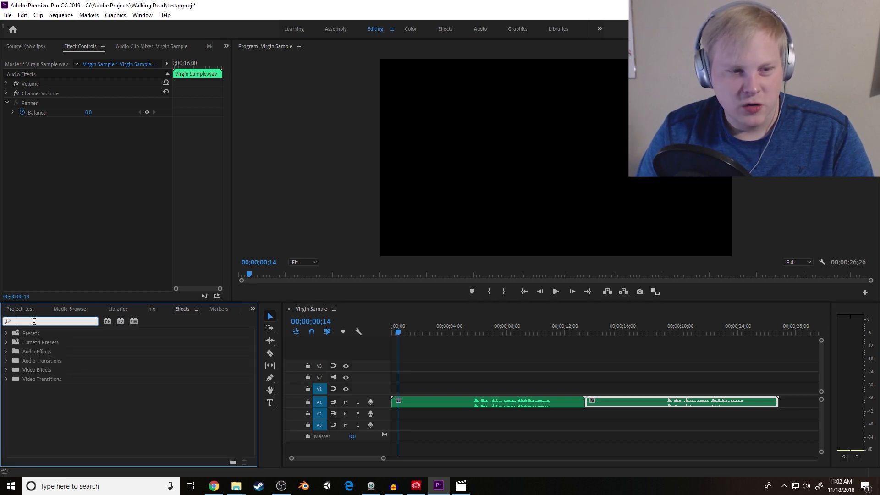
text(den)
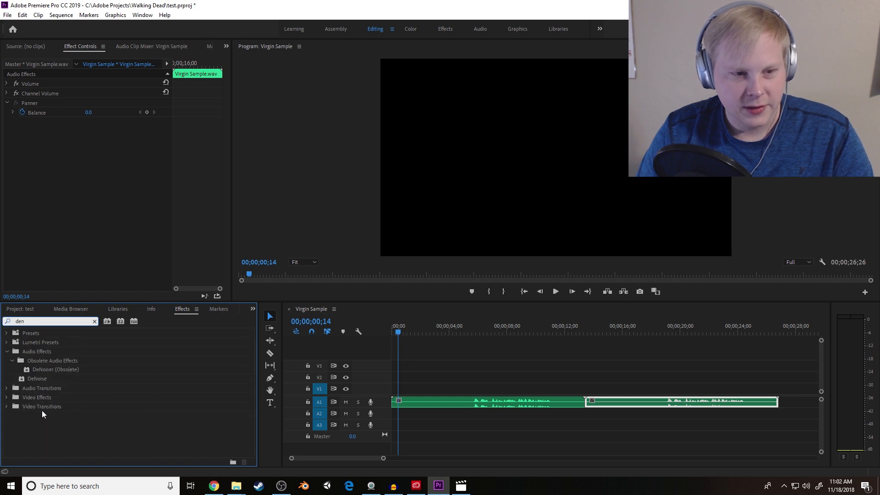
click(37, 379)
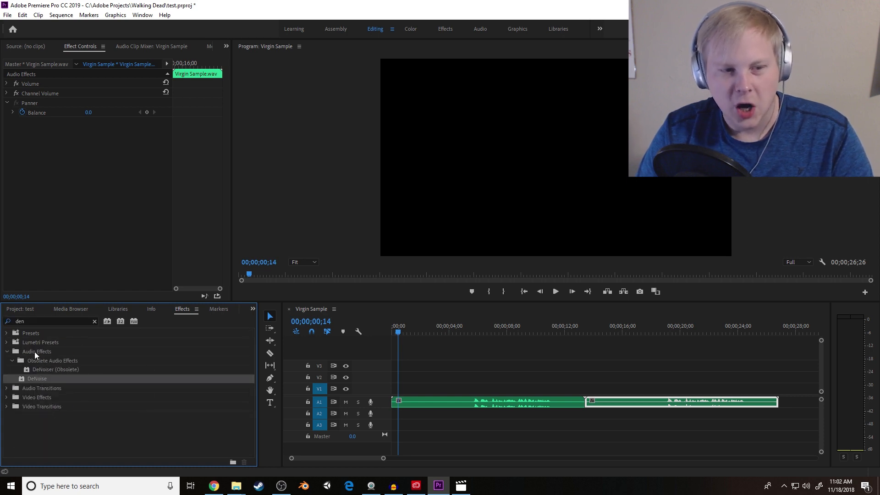
drag(35, 379, 393, 369)
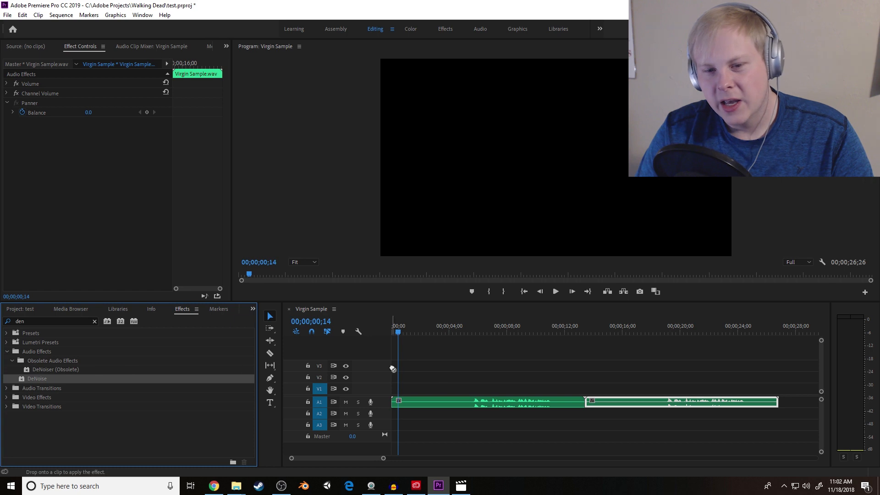
drag(621, 413, 624, 404)
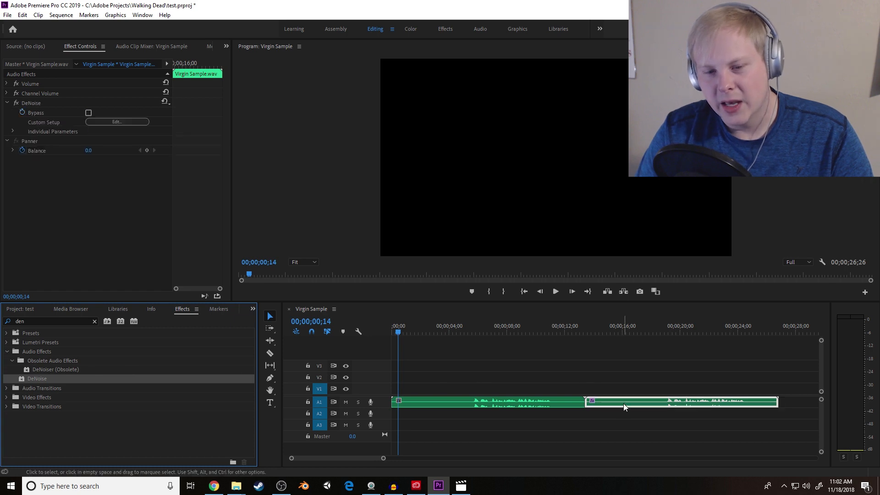
- Open the DeNoise custom setup of the second clip and review its noise reduction presets
click(574, 366)
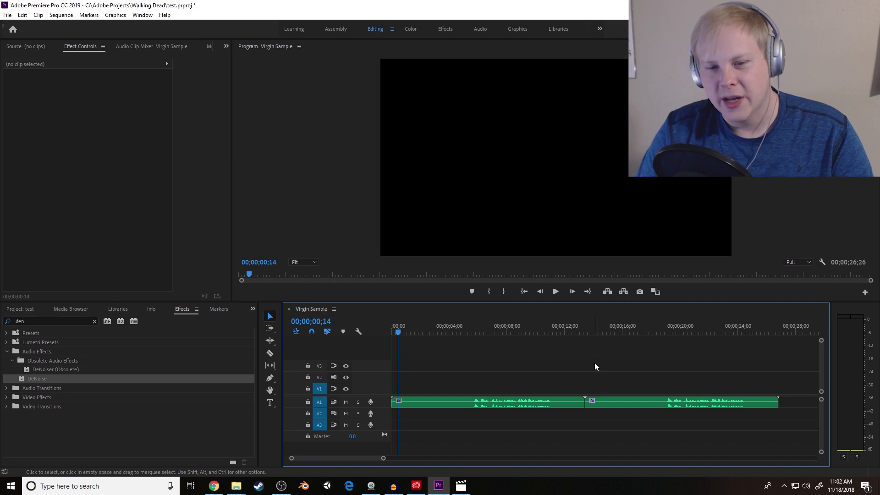
click(619, 407)
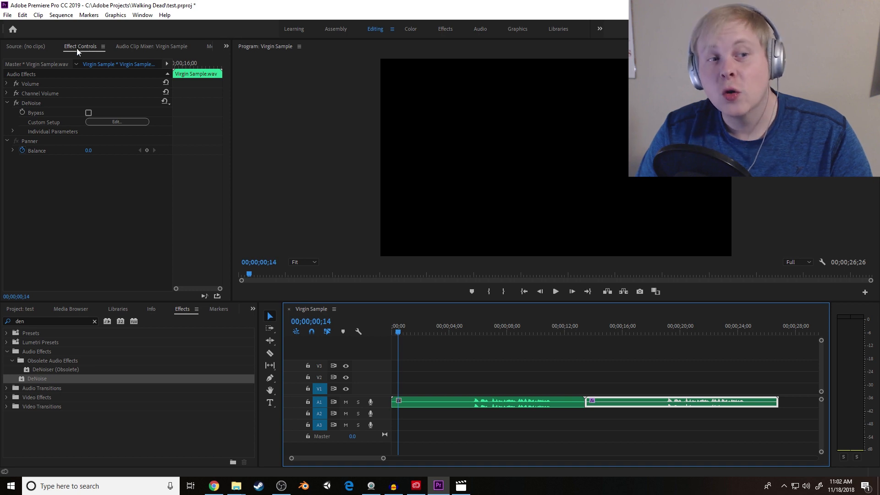
click(98, 122)
drag(418, 160, 175, 62)
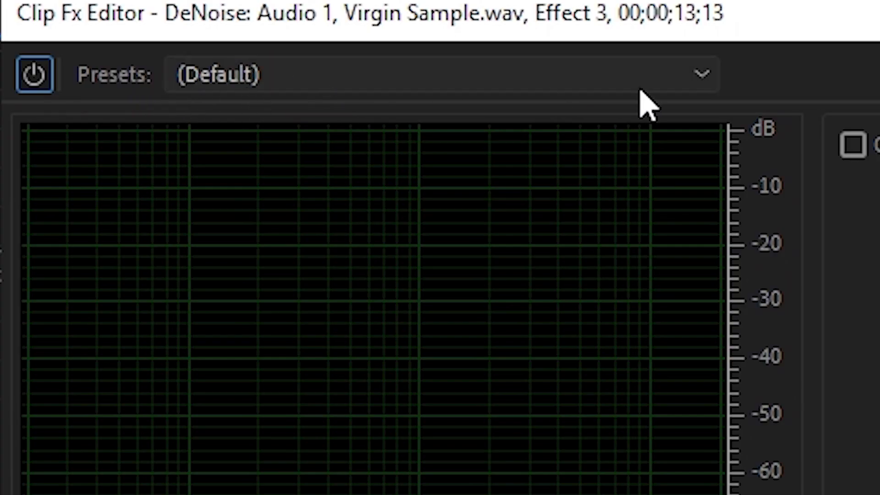
click(701, 85)
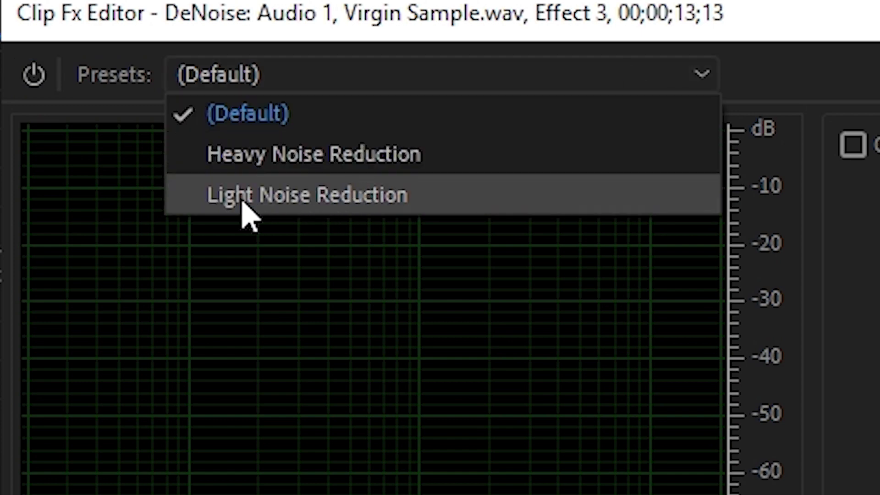
click(318, 176)
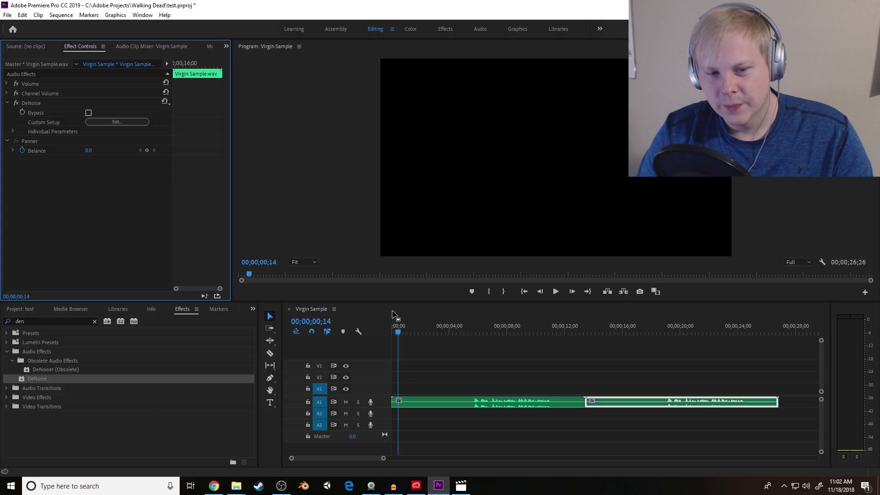
- Play the sequence from 00;00;11;02 across into the DeNoise clip to compare the sound, and stop playback
click(398, 334)
drag(399, 334, 551, 321)
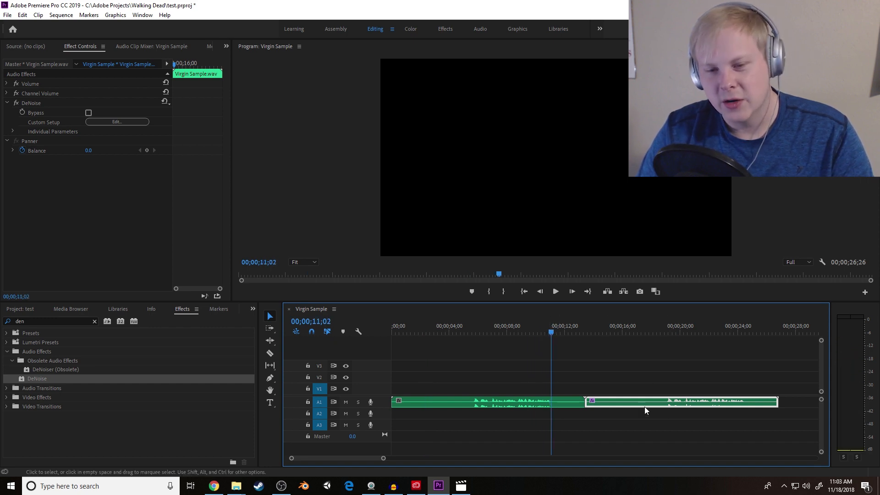
click(556, 293)
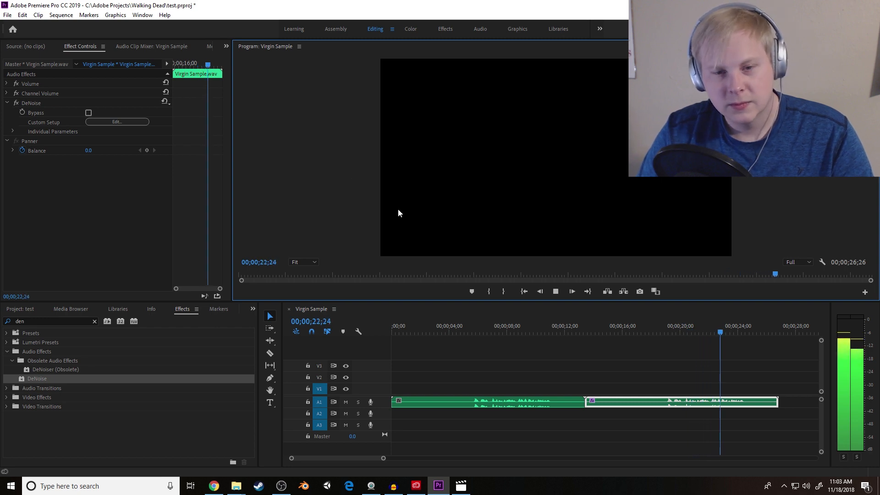
click(556, 292)
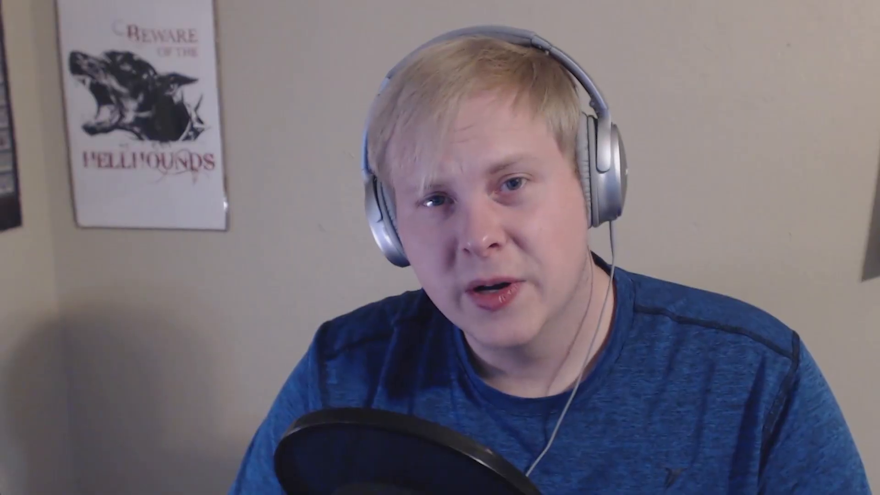